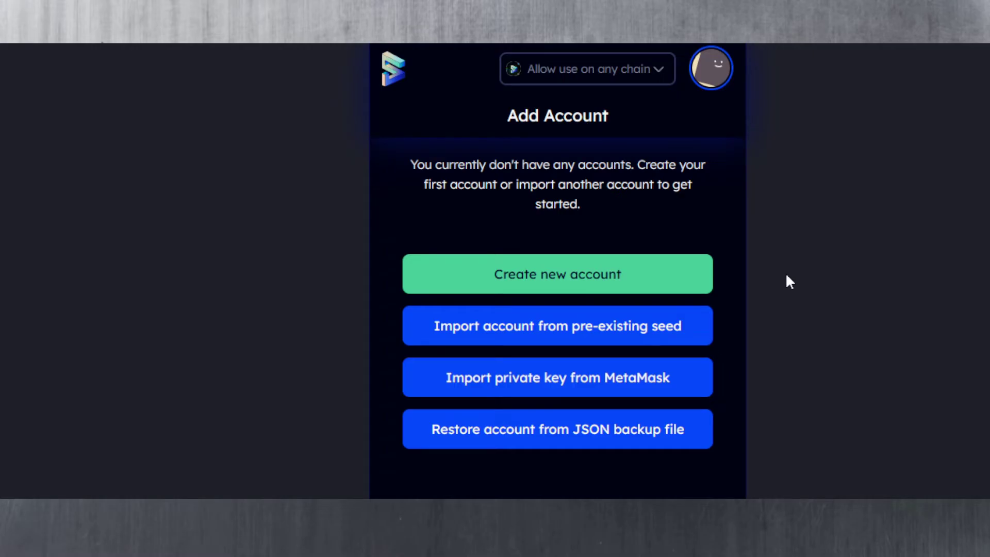
- Begin importing an account from an existing seed, then cancel the import
{"action": "left_click", "coordinate": [600, 338]}
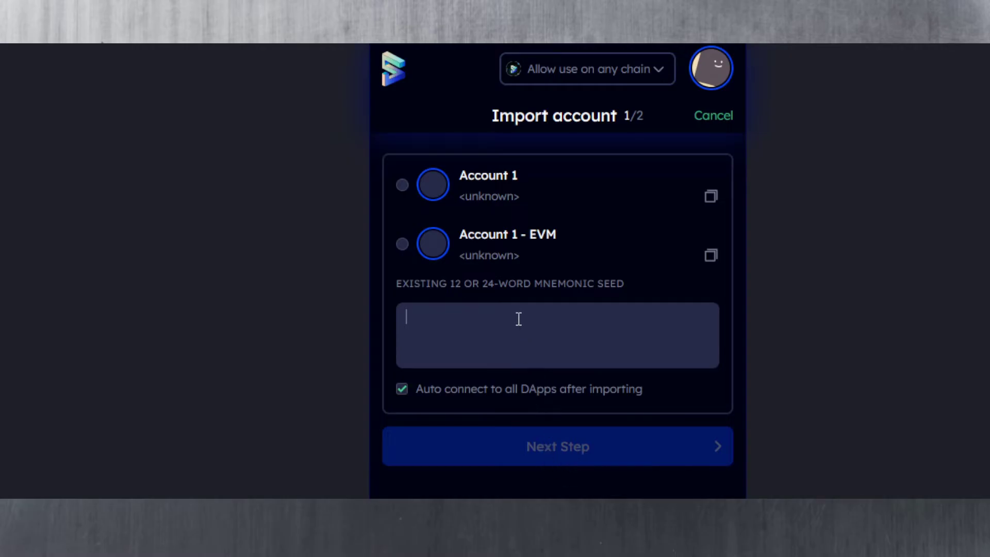
{"action": "left_click", "coordinate": [722, 117]}
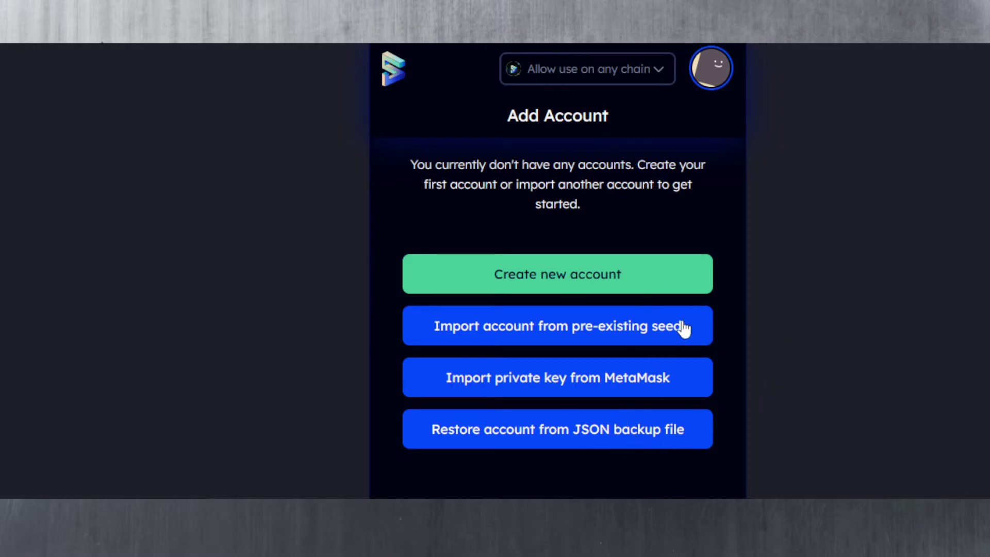
{"action": "left_click", "coordinate": [598, 282]}
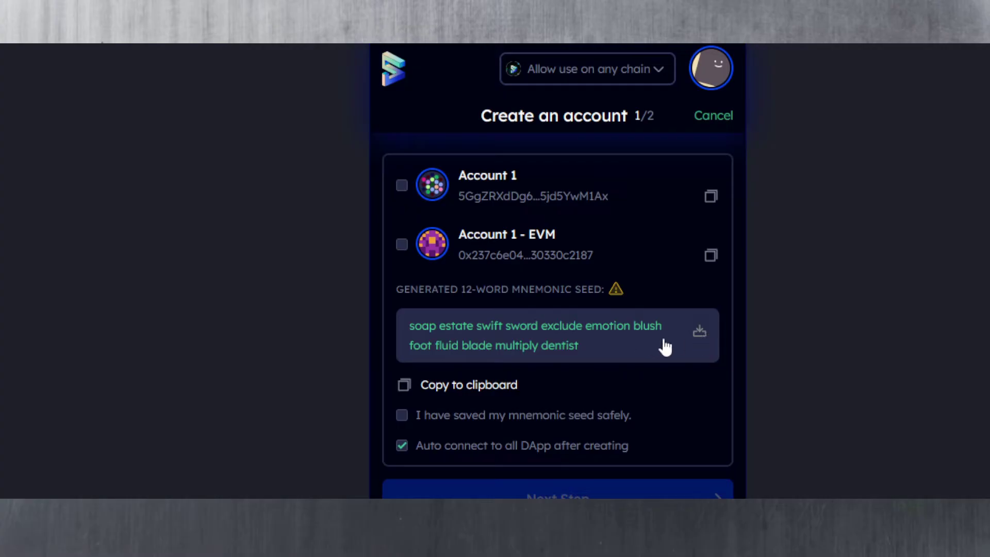
- Copy the generated 12-word seed into a Notepad file, then hide Notepad
{"action": "left_click", "coordinate": [447, 387]}
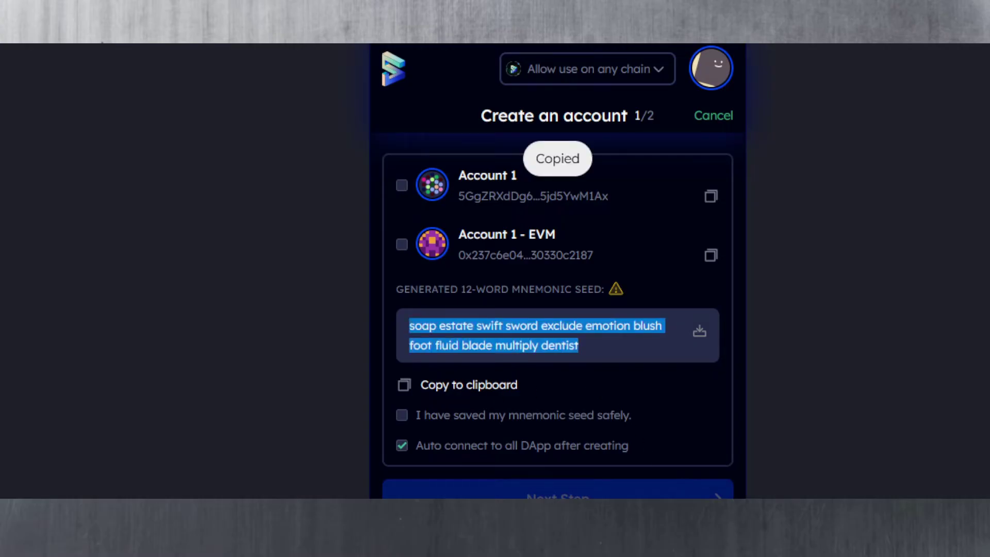
{"action": "left_click", "coordinate": [746, 465]}
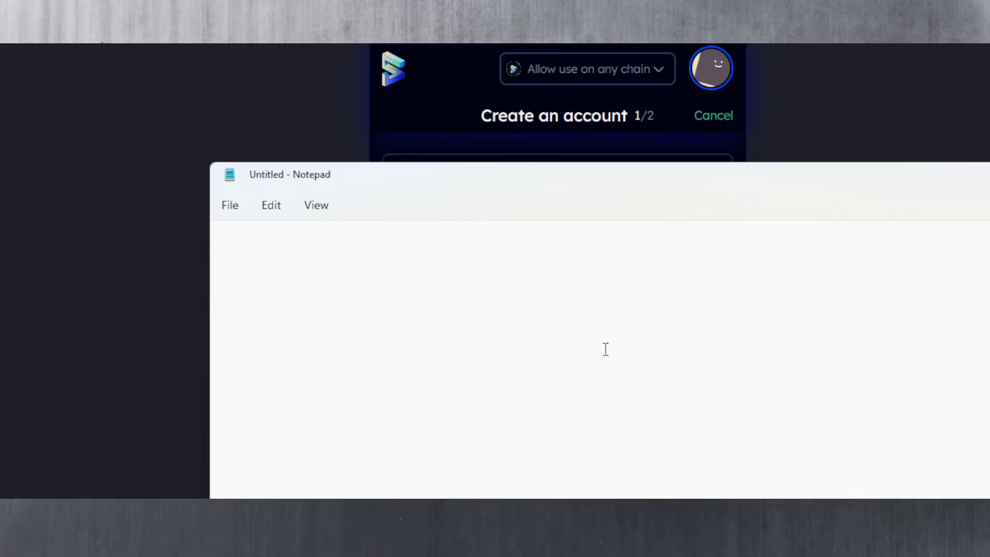
{"action": "key", "text": "ctrl+v"}
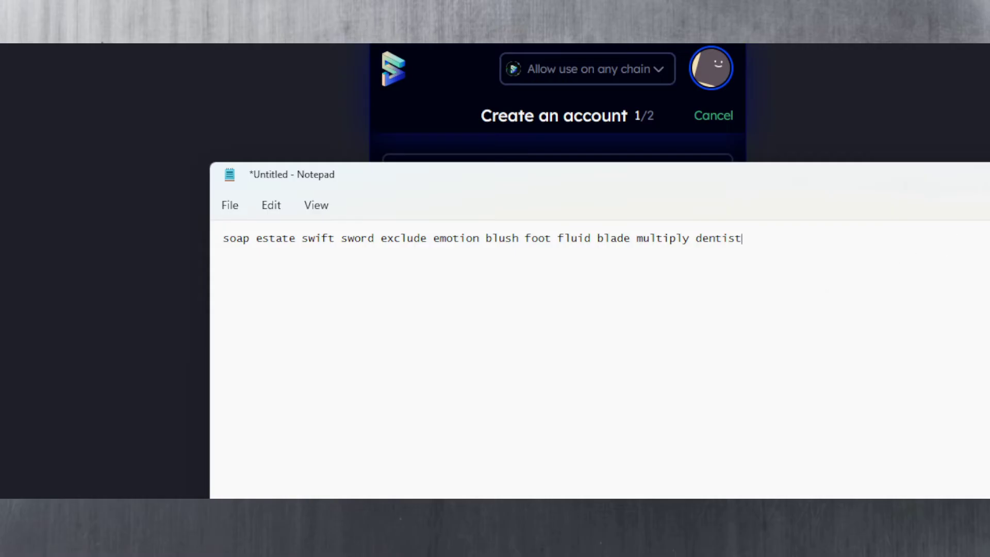
{"action": "left_click", "coordinate": [975, 174]}
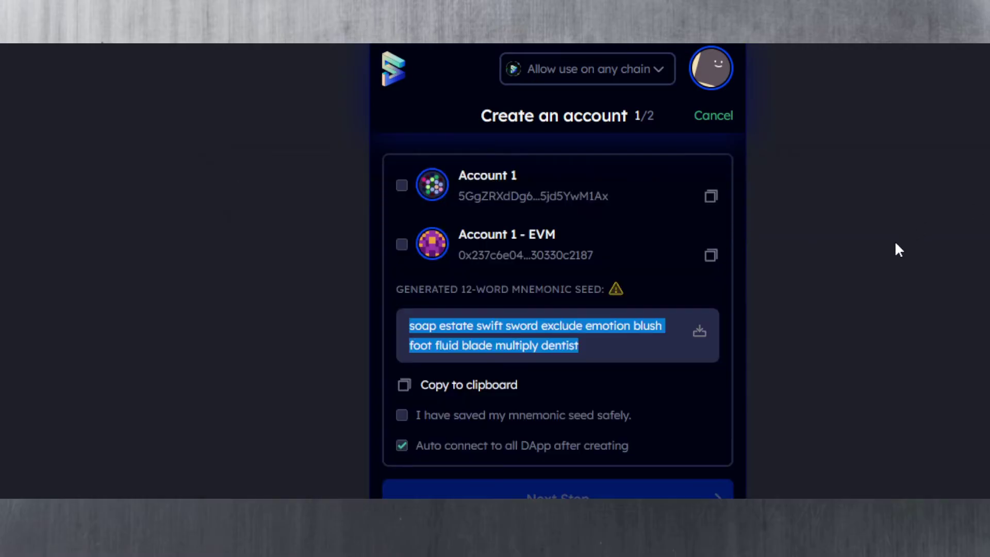
{"action": "left_click", "coordinate": [866, 270]}
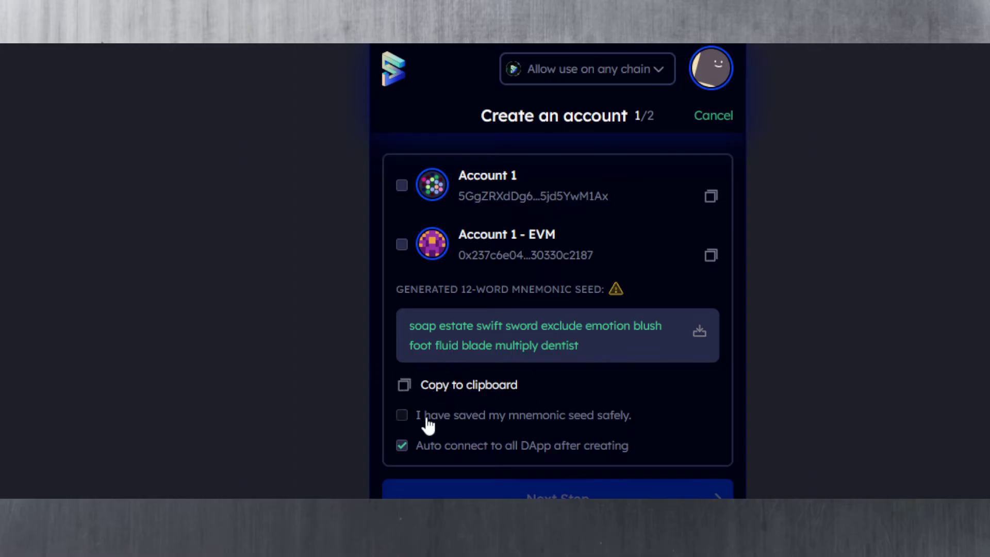
- Confirm the seed is saved and tick both Account 1 and Account 1 - EVM
{"action": "left_click", "coordinate": [402, 417]}
{"action": "left_click", "coordinate": [402, 245]}
{"action": "left_click", "coordinate": [403, 187]}
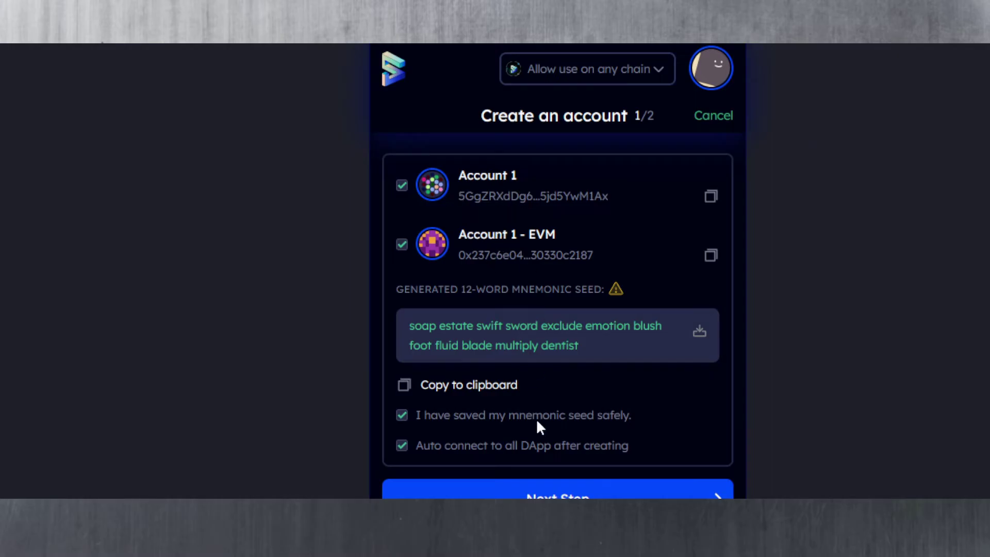
- On the password step, enter the account password and add the account with the generated seed
{"action": "left_click", "coordinate": [557, 494]}
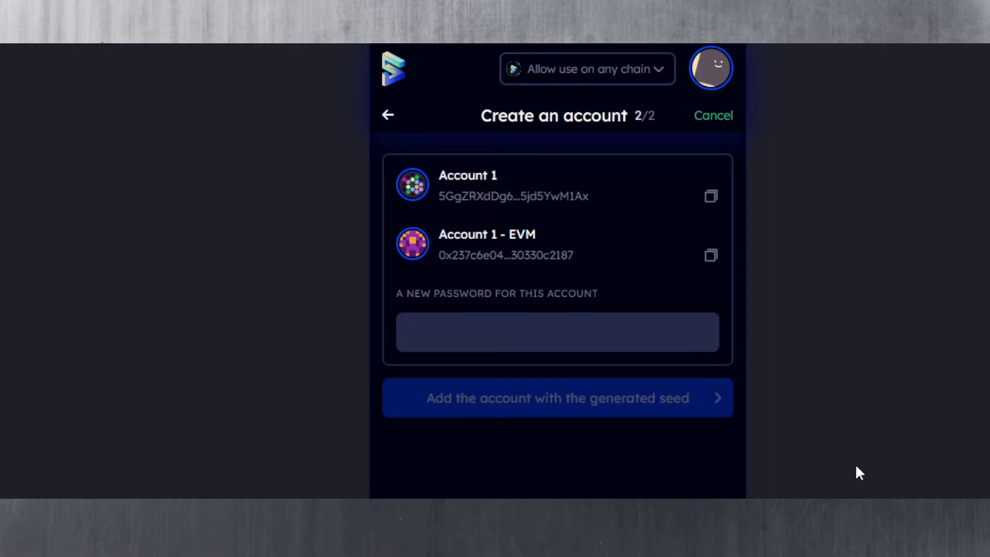
{"action": "left_click", "coordinate": [451, 329]}
{"action": "type", "text": "a"}
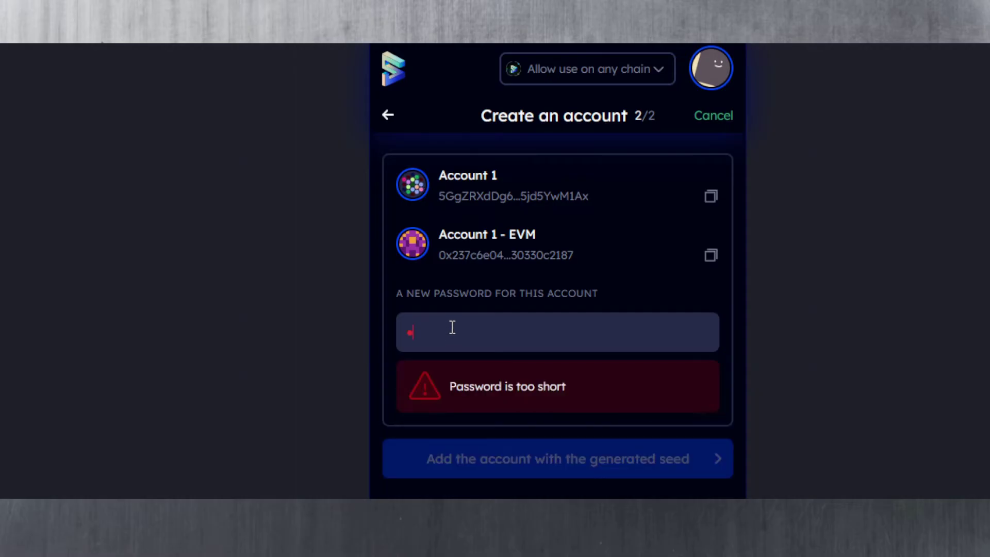
{"action": "type", "text": "aaaaaaa"}
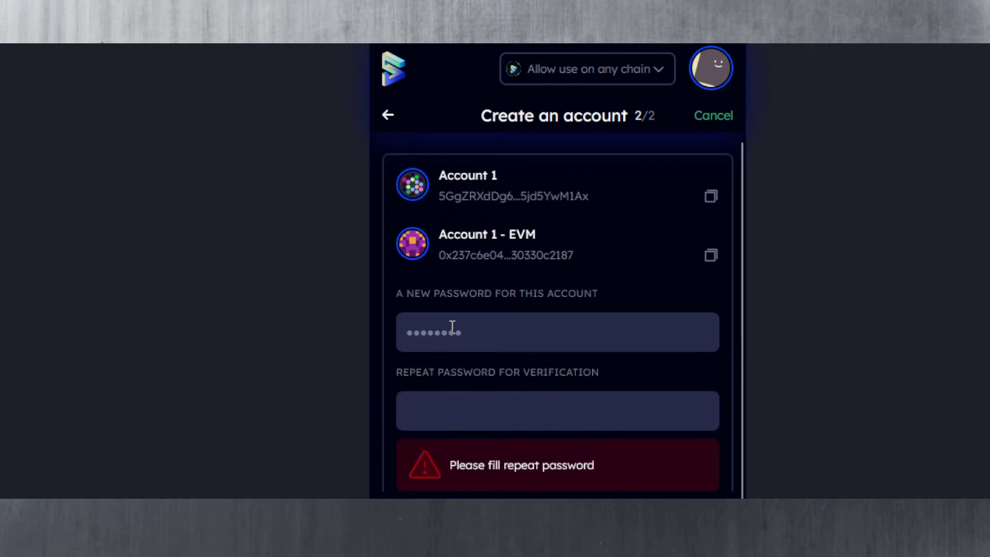
{"action": "type", "text": "aaaaaaaa"}
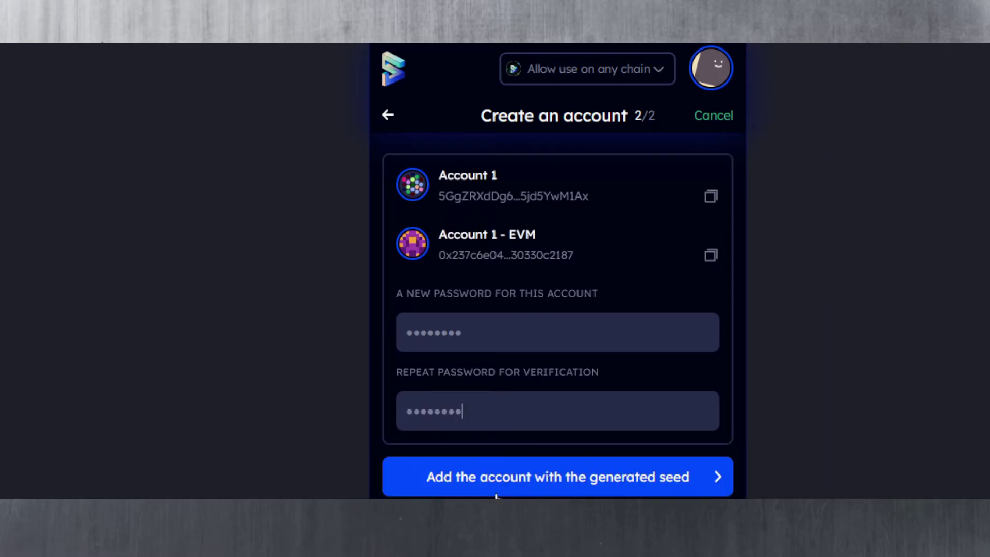
{"action": "left_click", "coordinate": [575, 489]}
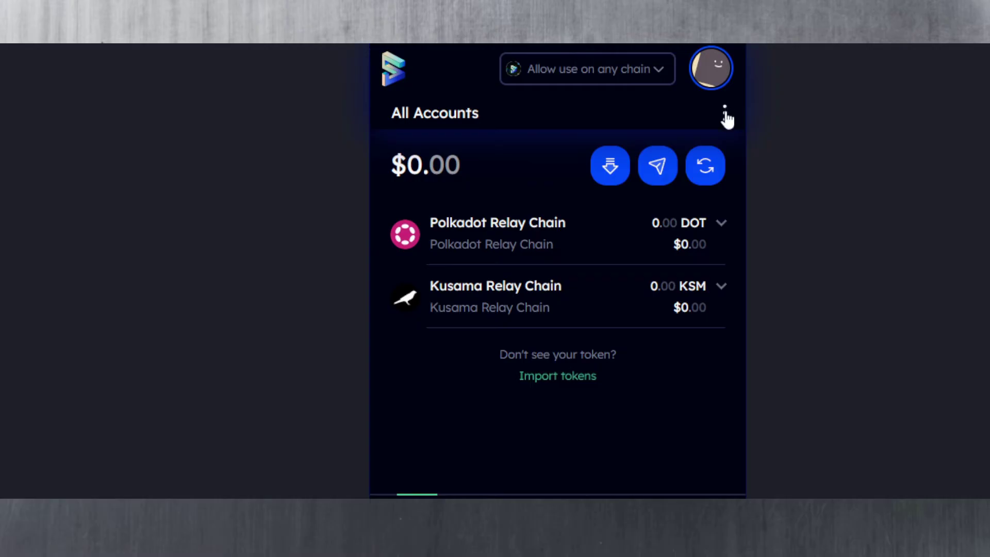
- Open the account overview's extra options menu
{"action": "left_click", "coordinate": [726, 115]}
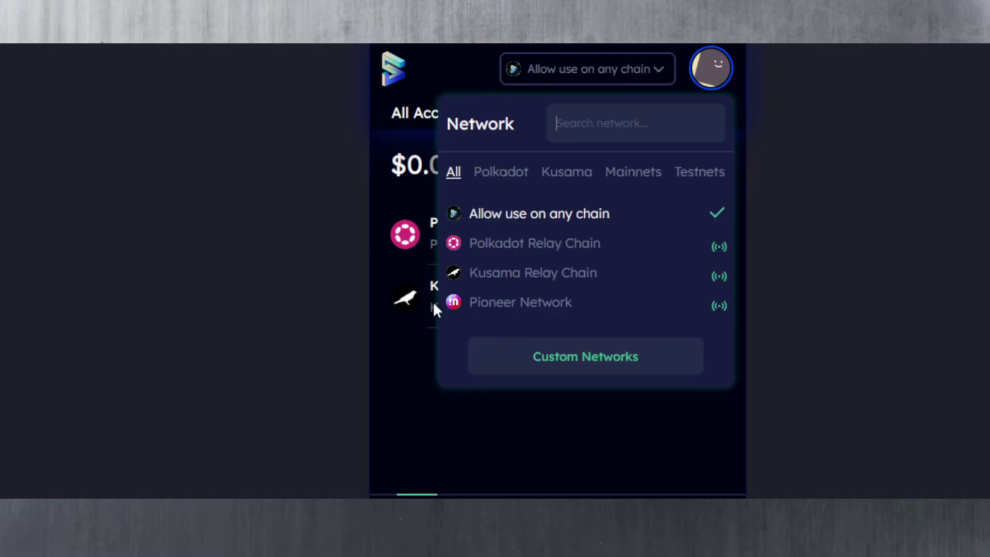
- Close and reopen the network selector, then go to the full Network Settings page
{"action": "key", "text": "Escape"}
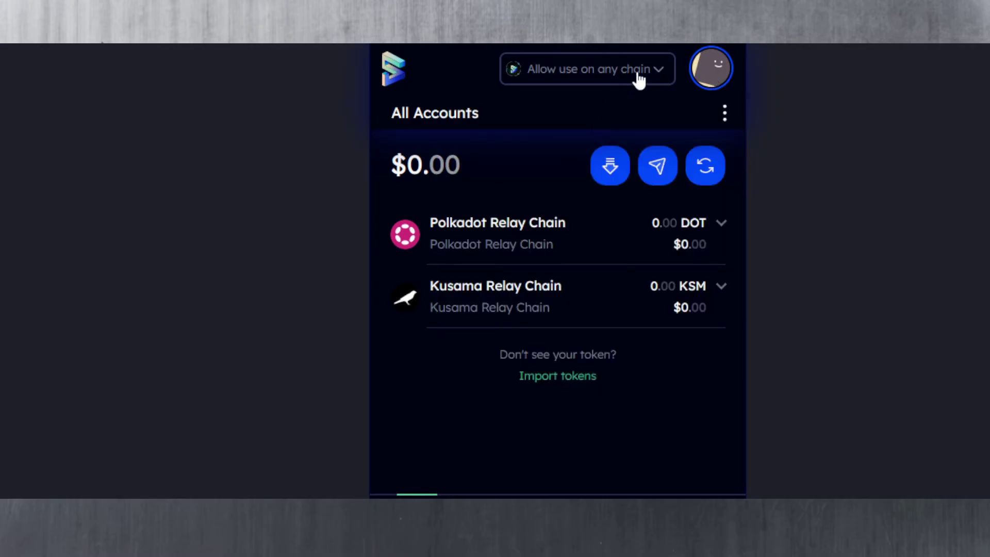
{"action": "left_click", "coordinate": [659, 77]}
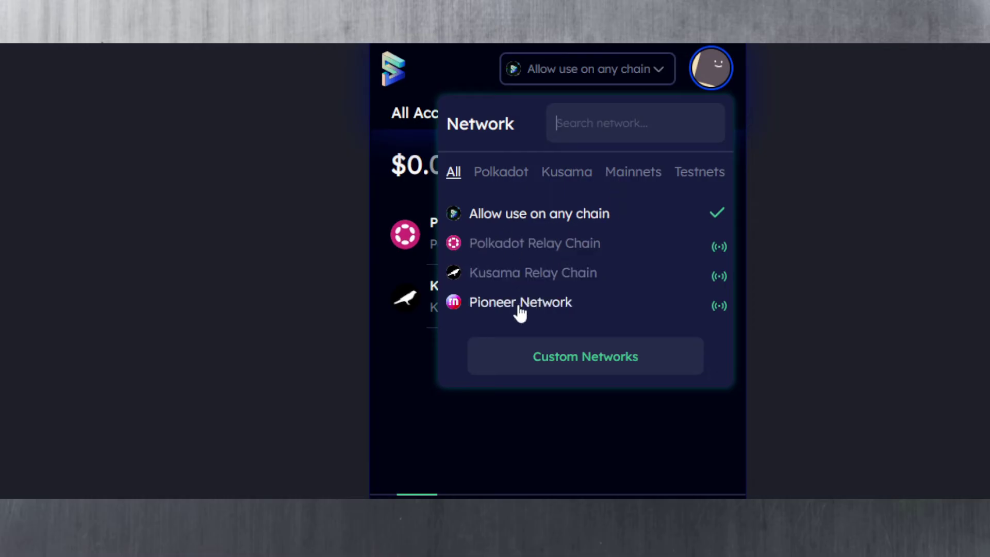
{"action": "left_click", "coordinate": [598, 128]}
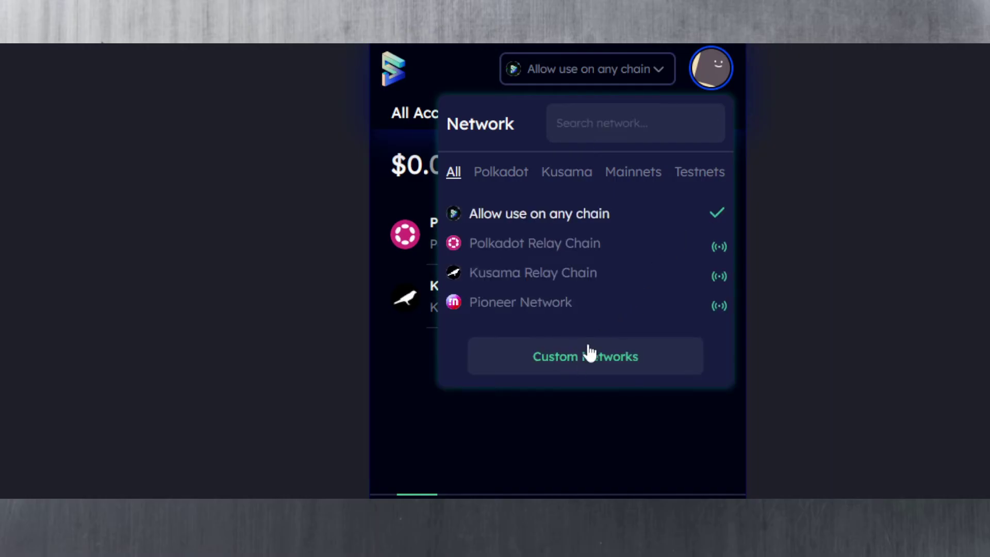
{"action": "left_click", "coordinate": [575, 362]}
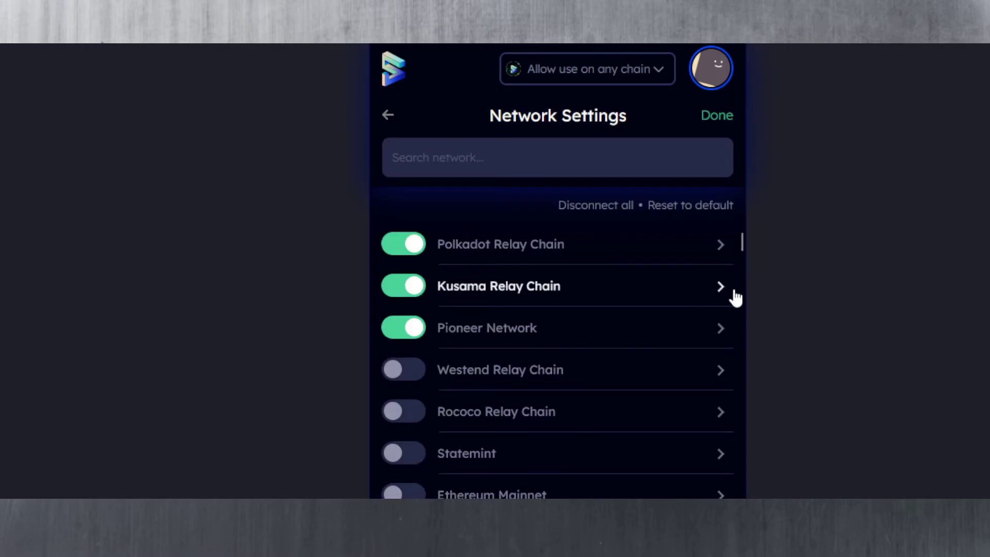
- Switch on Moonbeam, Astar, Interlay, Darwinia and Polkadex, then finish Network Settings
{"action": "scroll", "coordinate": [741, 241], "scroll_direction": "down", "scroll_amount": 1}
{"action": "left_click_drag", "start_coordinate": [741, 244], "coordinate": [740, 261]}
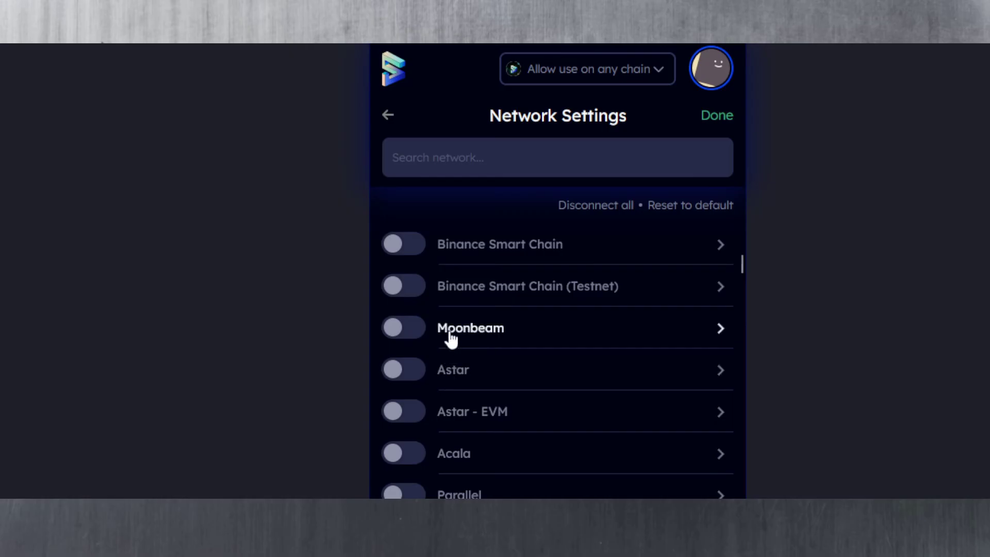
{"action": "left_click", "coordinate": [412, 335]}
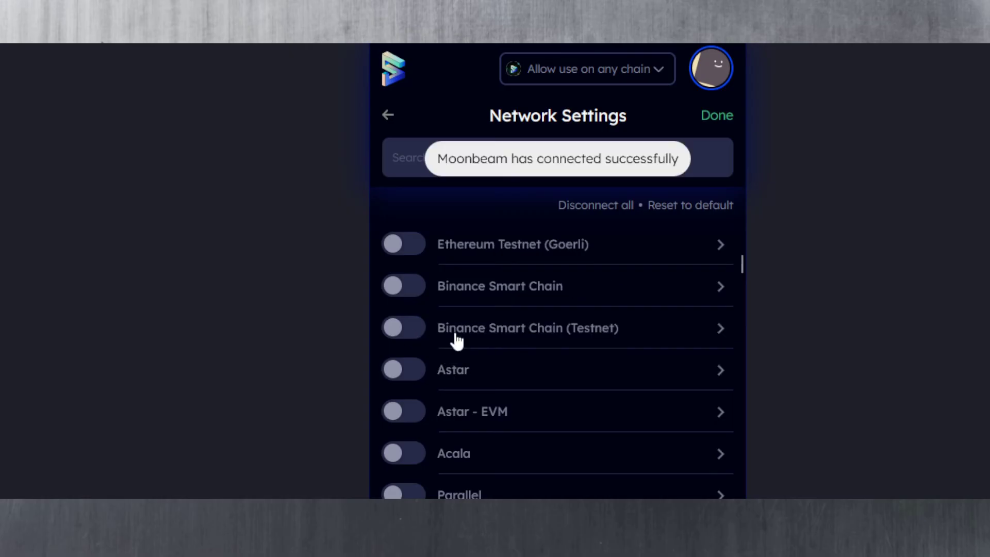
{"action": "left_click", "coordinate": [409, 374]}
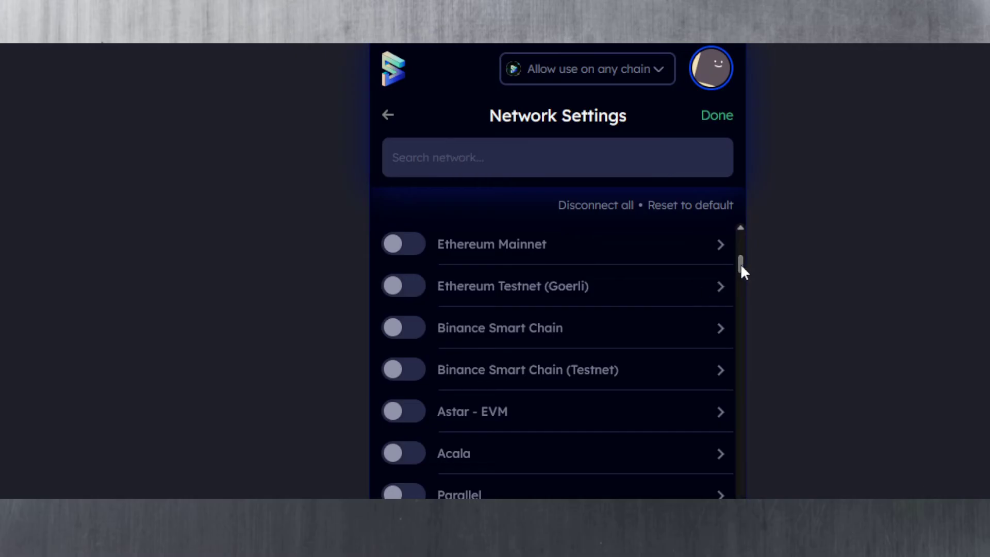
{"action": "left_click_drag", "start_coordinate": [740, 270], "coordinate": [740, 293]}
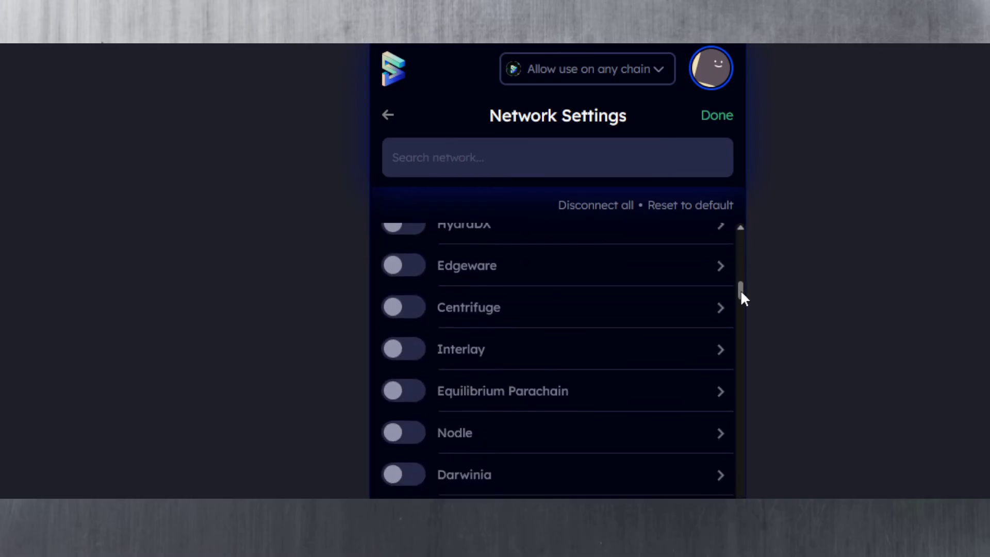
{"action": "left_click", "coordinate": [404, 356]}
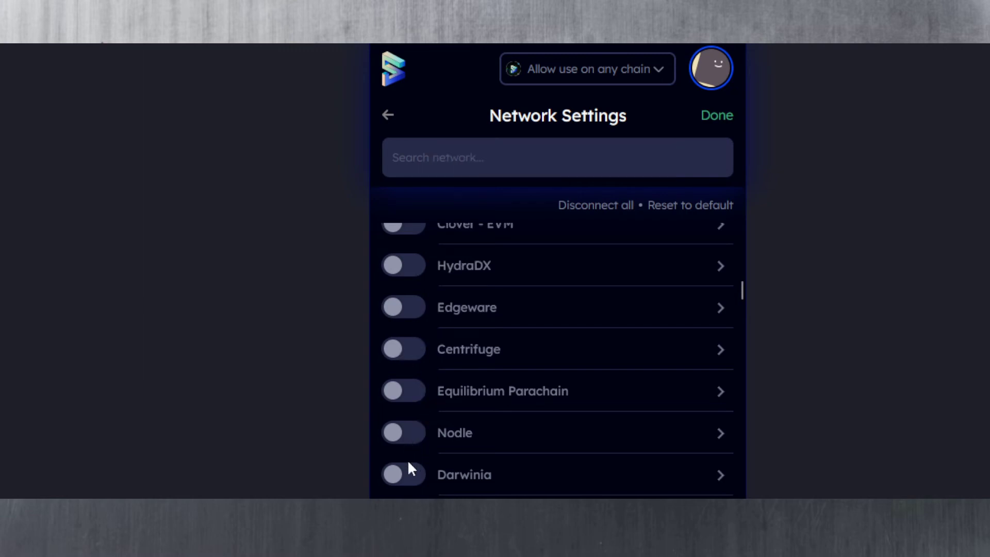
{"action": "left_click", "coordinate": [405, 477]}
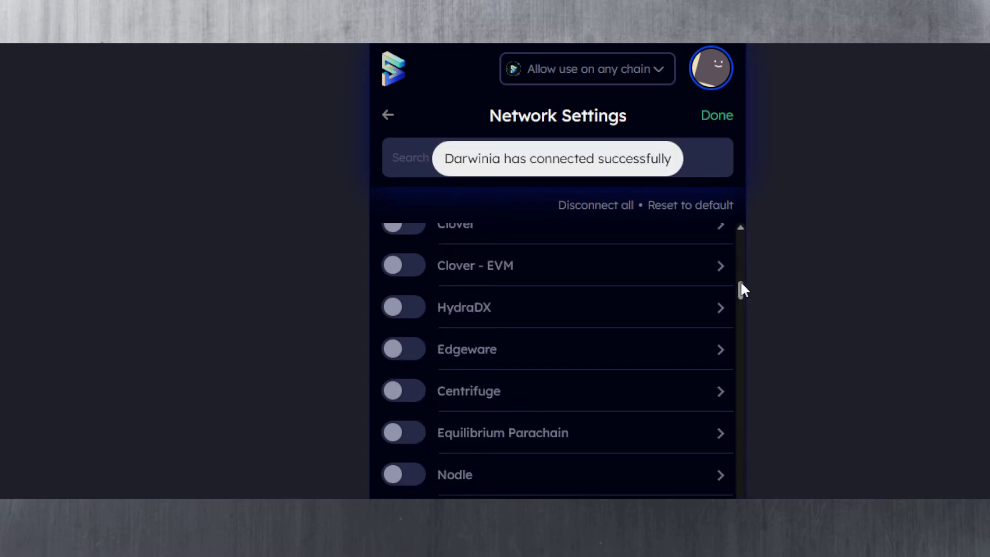
{"action": "left_click_drag", "start_coordinate": [741, 280], "coordinate": [741, 305]}
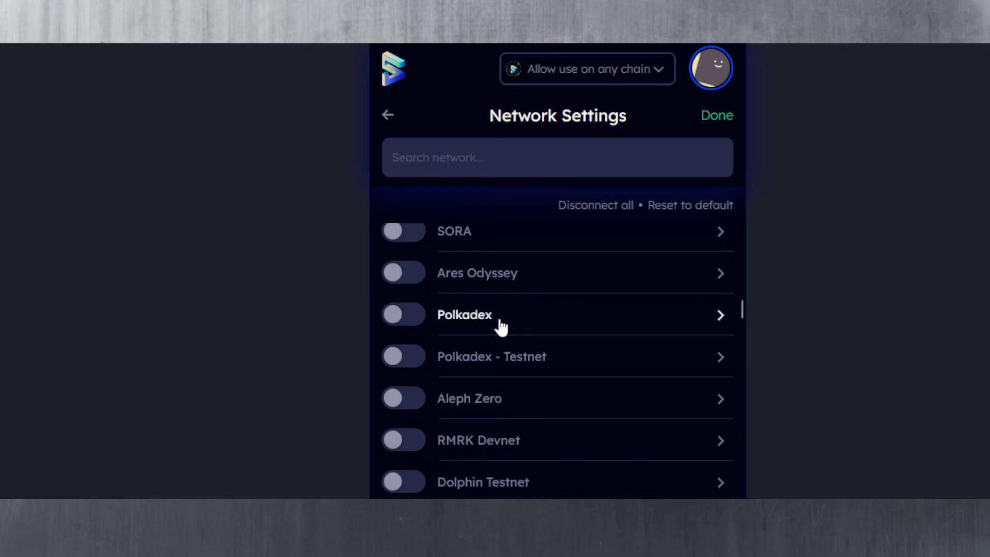
{"action": "left_click", "coordinate": [396, 315]}
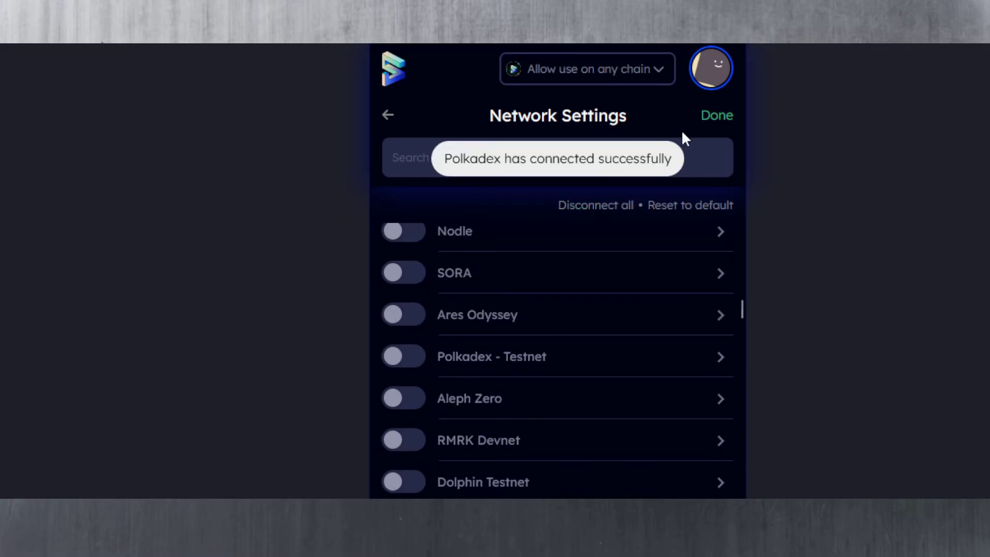
{"action": "left_click", "coordinate": [716, 117]}
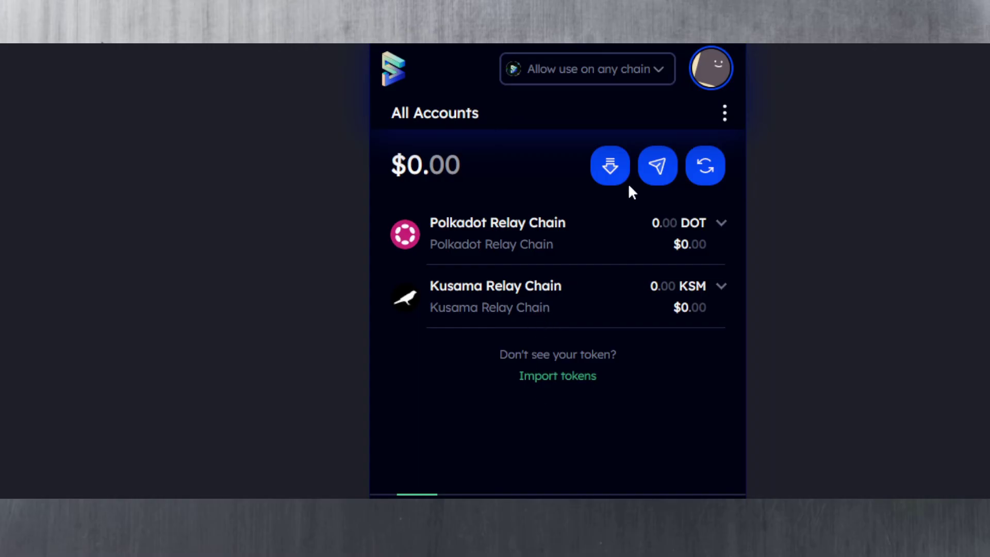
- Open the Send fund form, browse the token list keeping DOT, then leave the form
{"action": "left_click", "coordinate": [653, 175]}
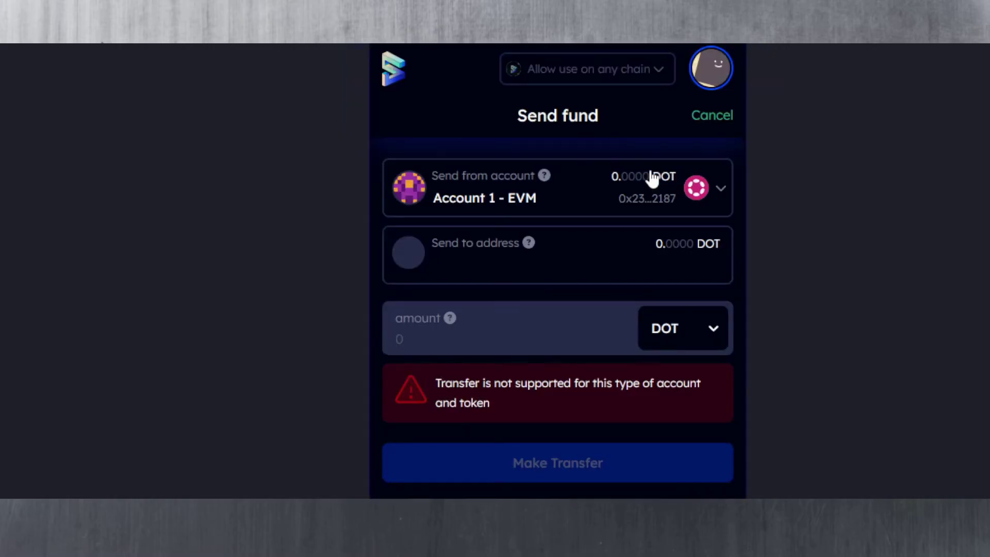
{"action": "left_click", "coordinate": [724, 191]}
{"action": "scroll", "coordinate": [691, 331], "scroll_direction": "down", "scroll_amount": 2}
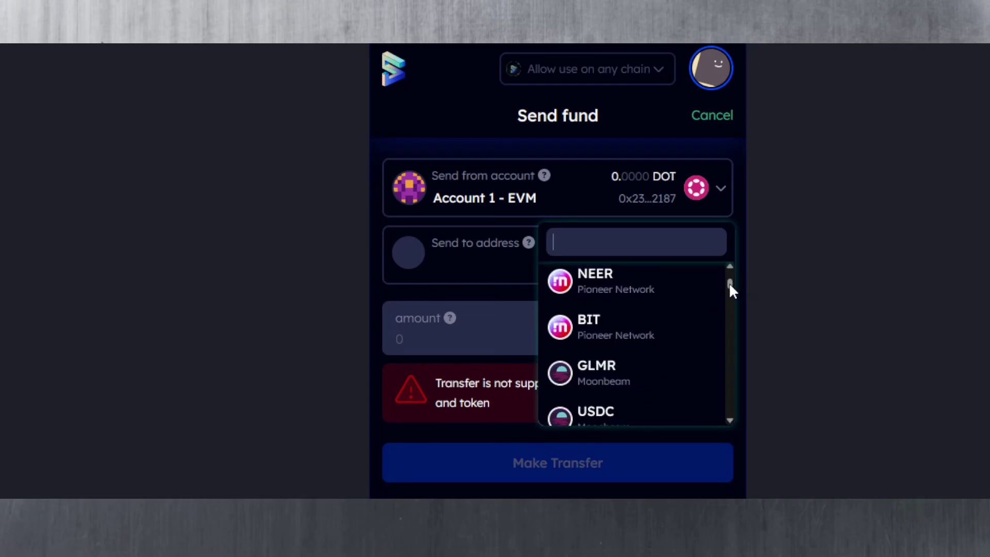
{"action": "left_click_drag", "start_coordinate": [728, 282], "coordinate": [741, 246]}
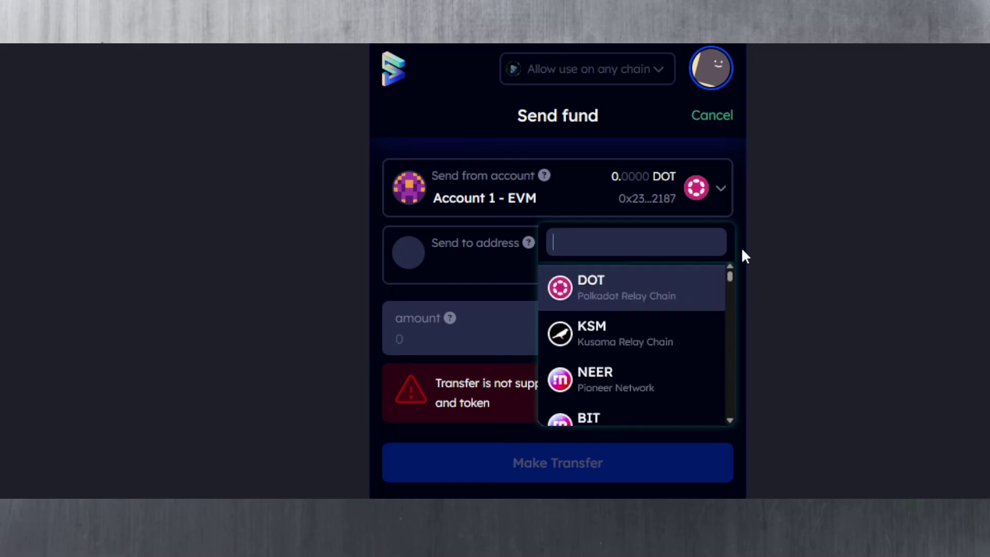
{"action": "left_click", "coordinate": [607, 66]}
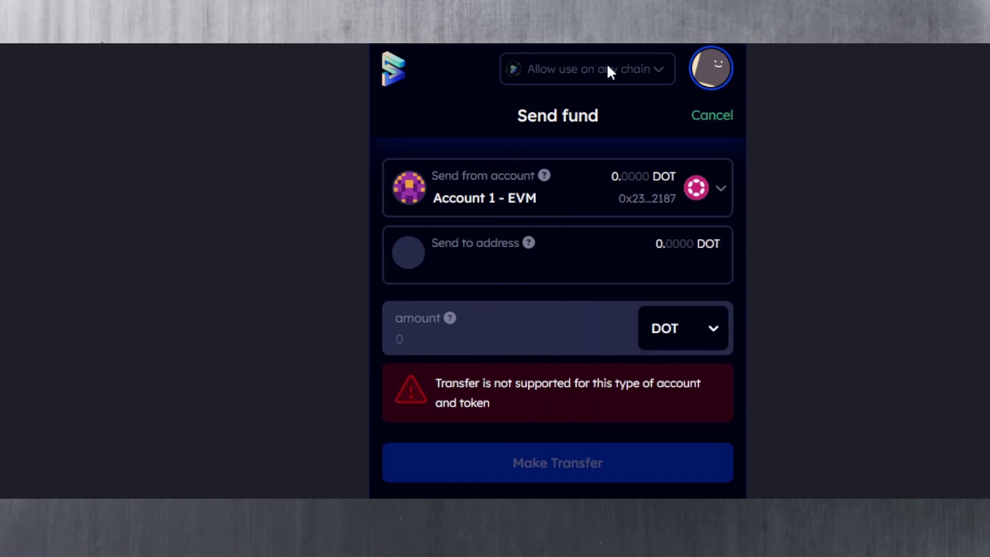
{"action": "left_click", "coordinate": [712, 115]}
- Browse the list of connected networks, then close it
{"action": "left_click", "coordinate": [640, 78]}
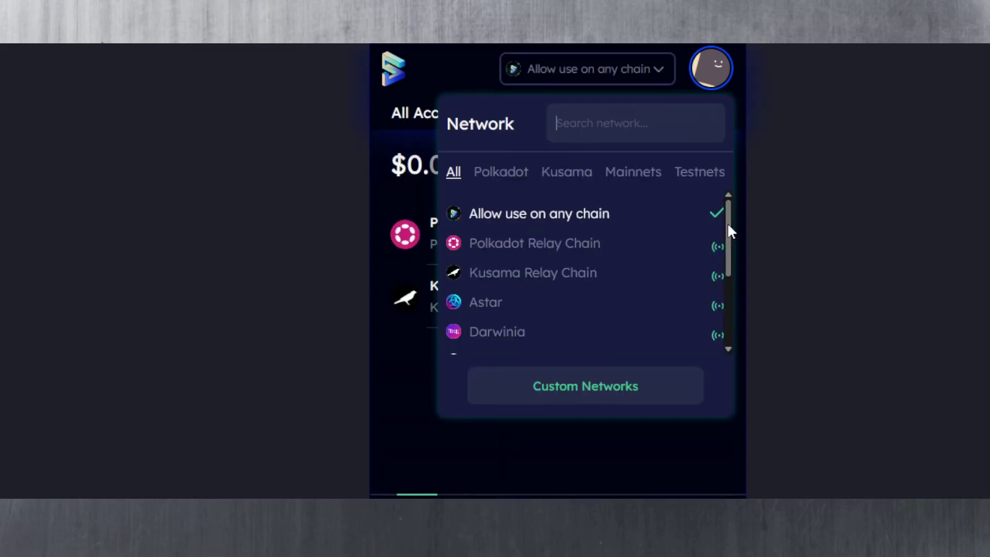
{"action": "left_click_drag", "start_coordinate": [728, 223], "coordinate": [727, 250]}
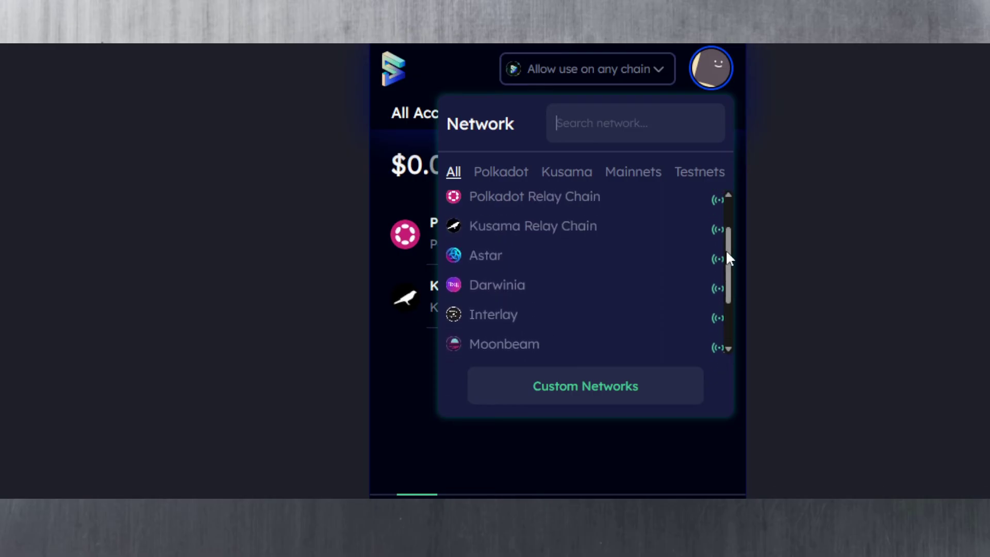
{"action": "left_click", "coordinate": [562, 438]}
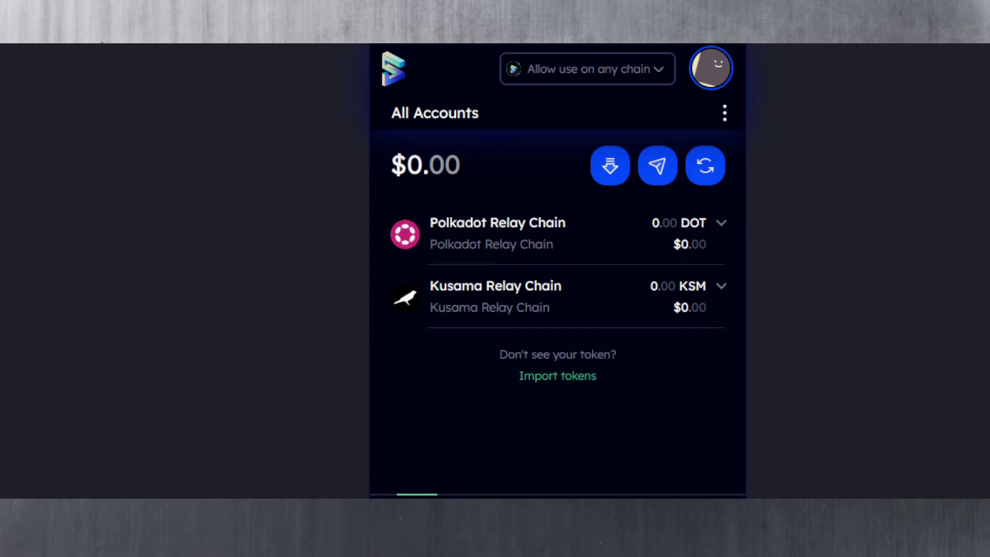
- Visit the NFTs, Crowdloans and Staking views, then open the XCM Transfer form
{"action": "left_click", "coordinate": [511, 492]}
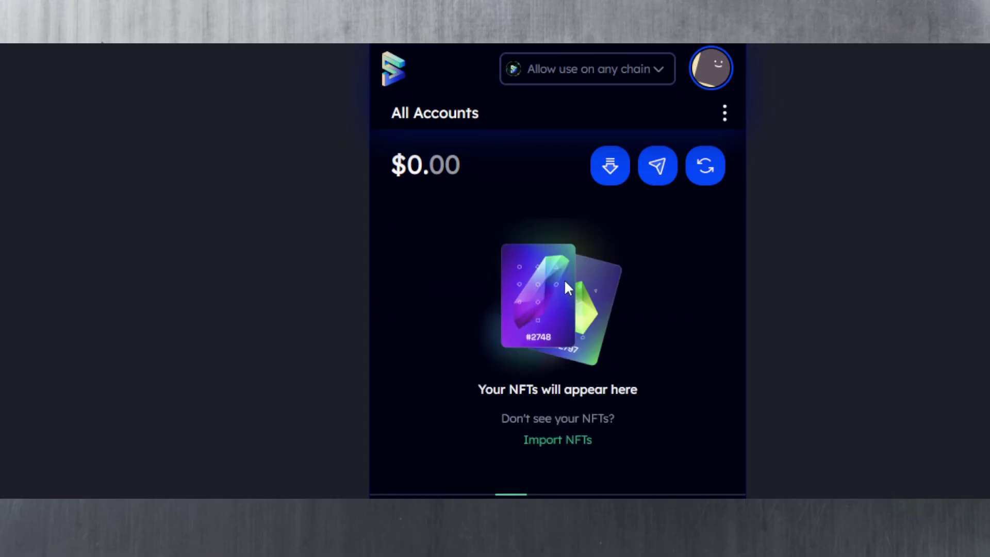
{"action": "left_click", "coordinate": [605, 492]}
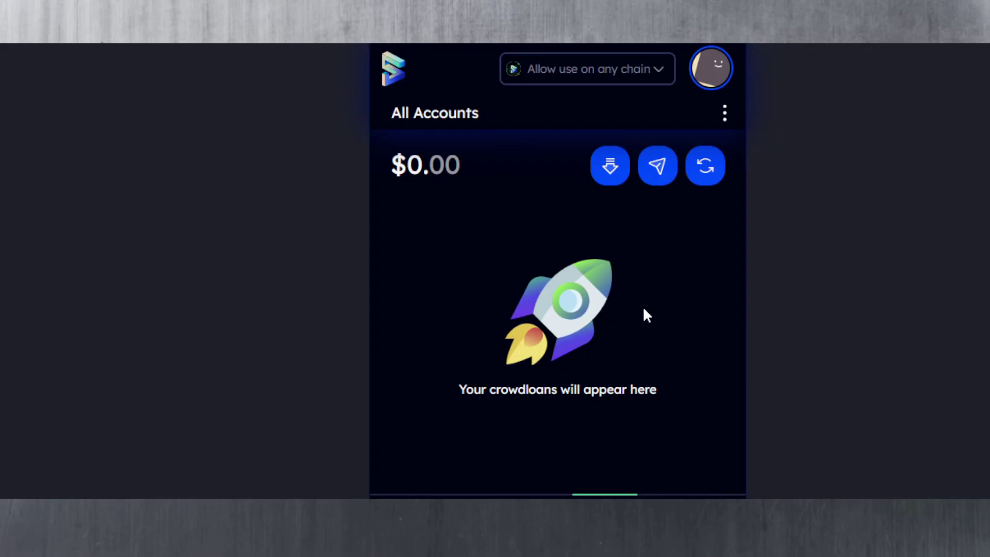
{"action": "left_click", "coordinate": [699, 493]}
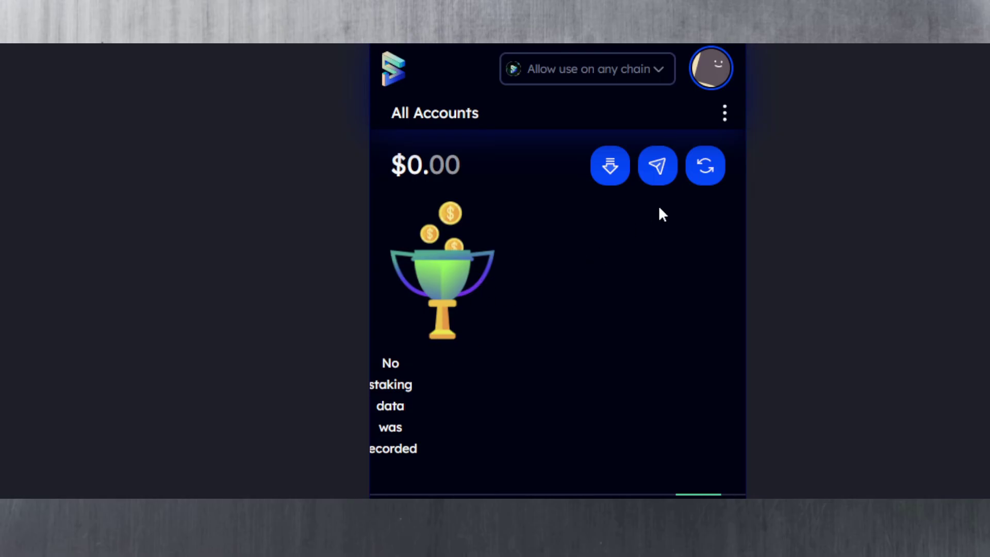
{"action": "left_click", "coordinate": [706, 167]}
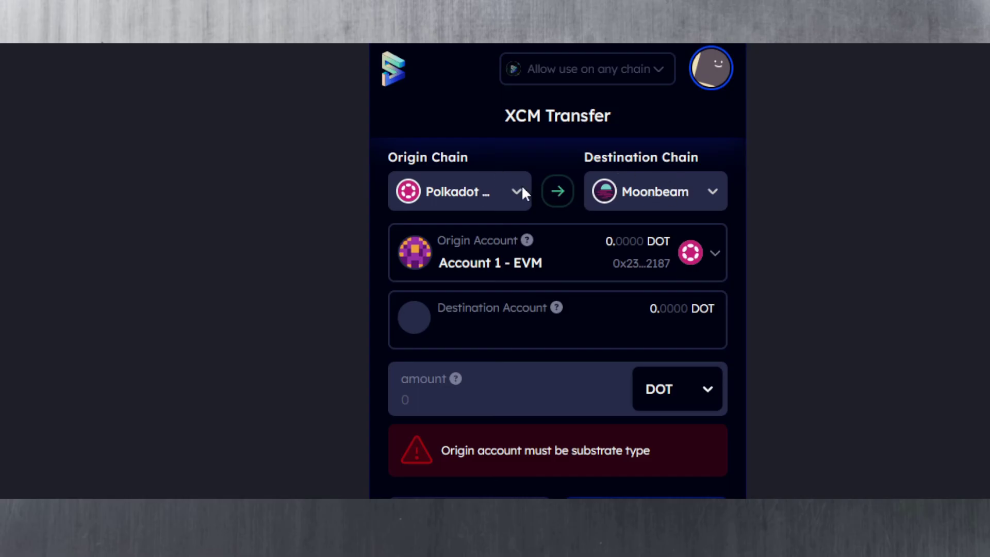
- Check the XCM destination chains, keep Moonbeam for the Polkadot transfer, then open the Send fund form
{"action": "left_click", "coordinate": [624, 191]}
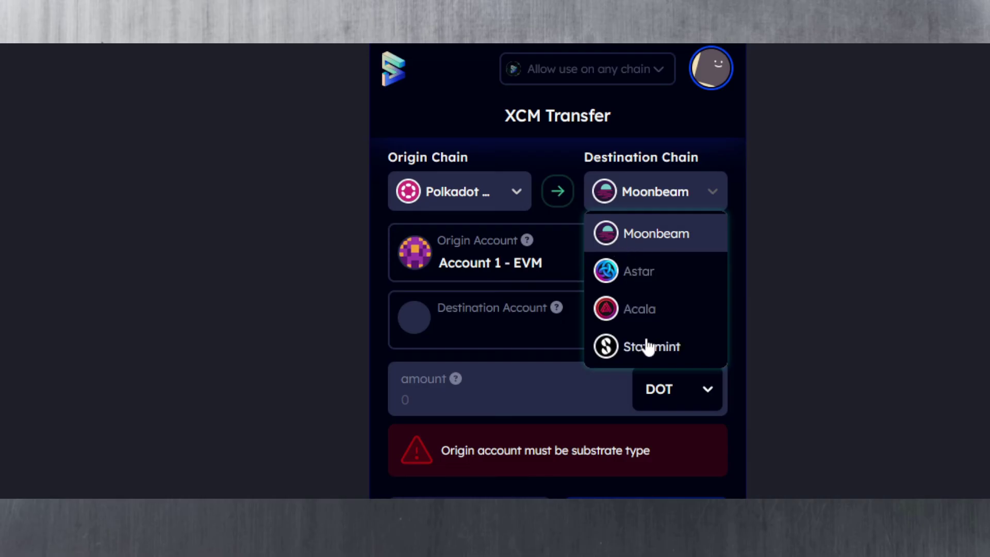
{"action": "left_click", "coordinate": [557, 190]}
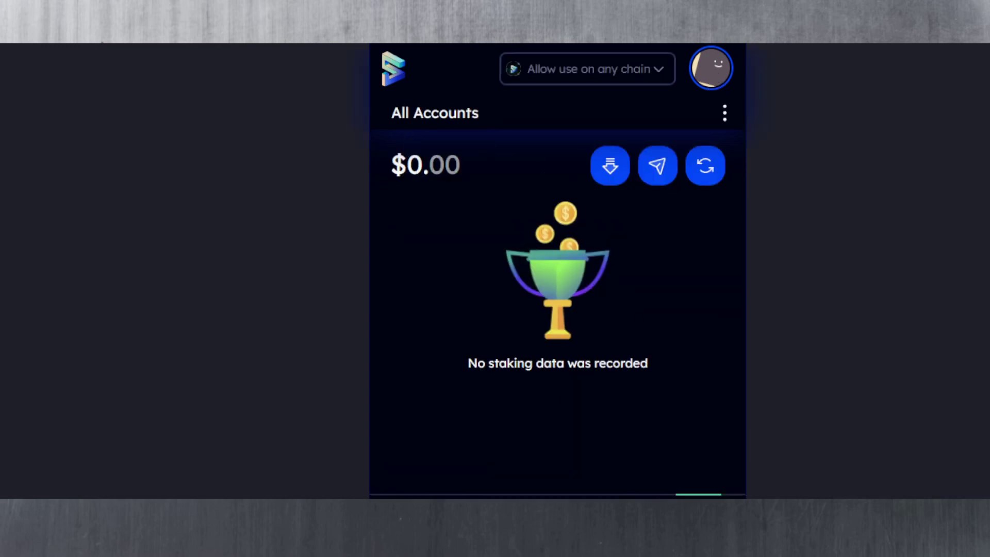
{"action": "left_click", "coordinate": [666, 175]}
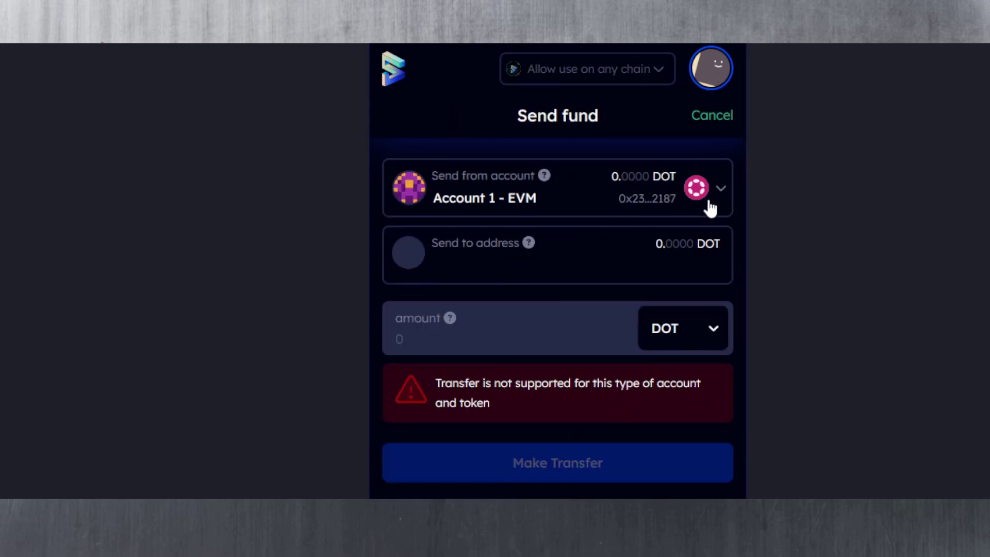
- Cancel the Send fund form and choose Receive's Get wallet address option
{"action": "left_click", "coordinate": [704, 120]}
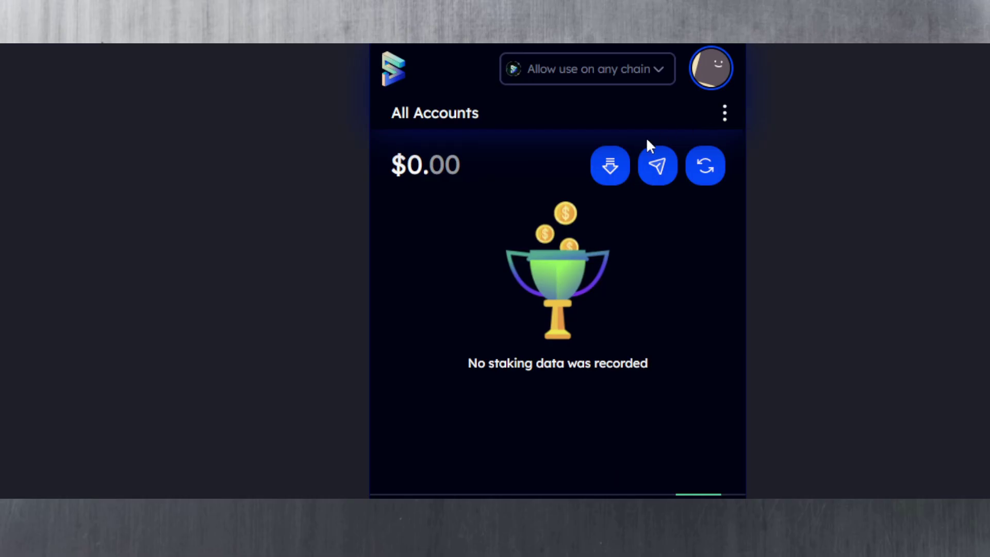
{"action": "left_click", "coordinate": [618, 165]}
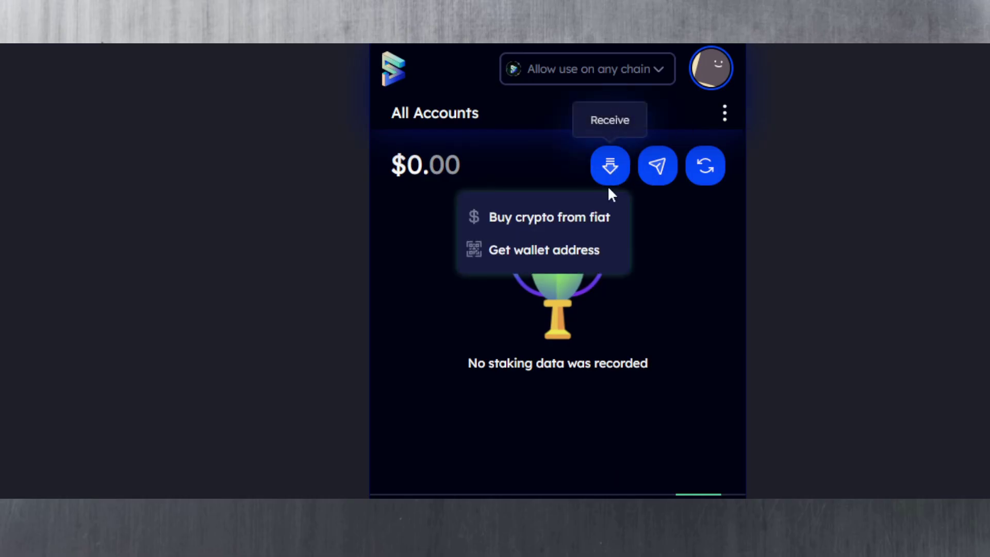
{"action": "left_click", "coordinate": [555, 257]}
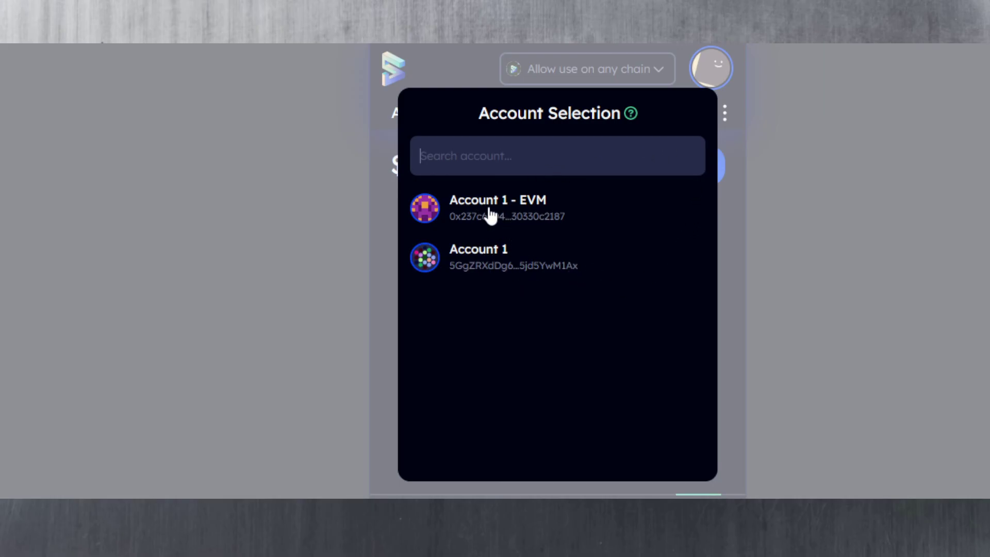
- Display Account 1's Polkadot Relay Chain address QR code, then dismiss it
{"action": "left_click", "coordinate": [481, 265]}
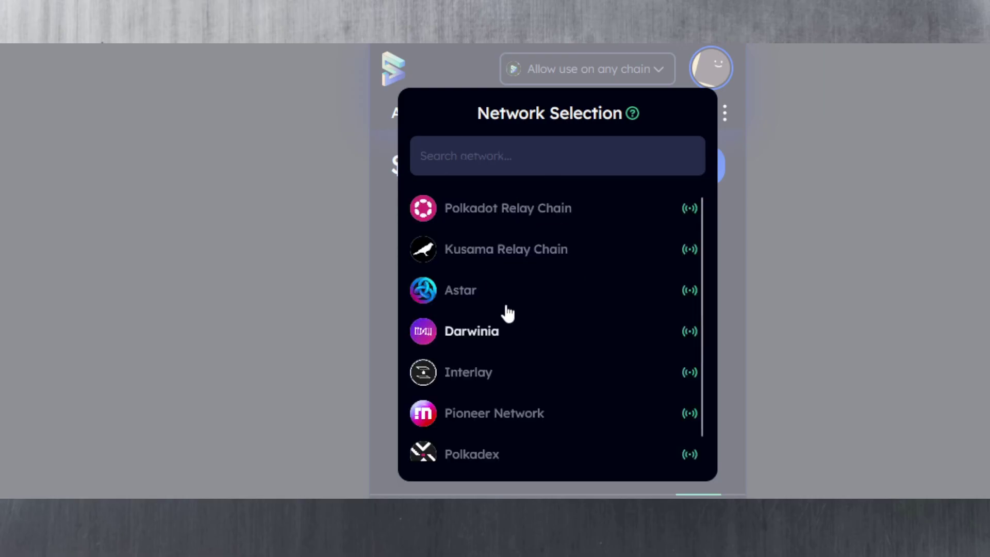
{"action": "left_click", "coordinate": [490, 210]}
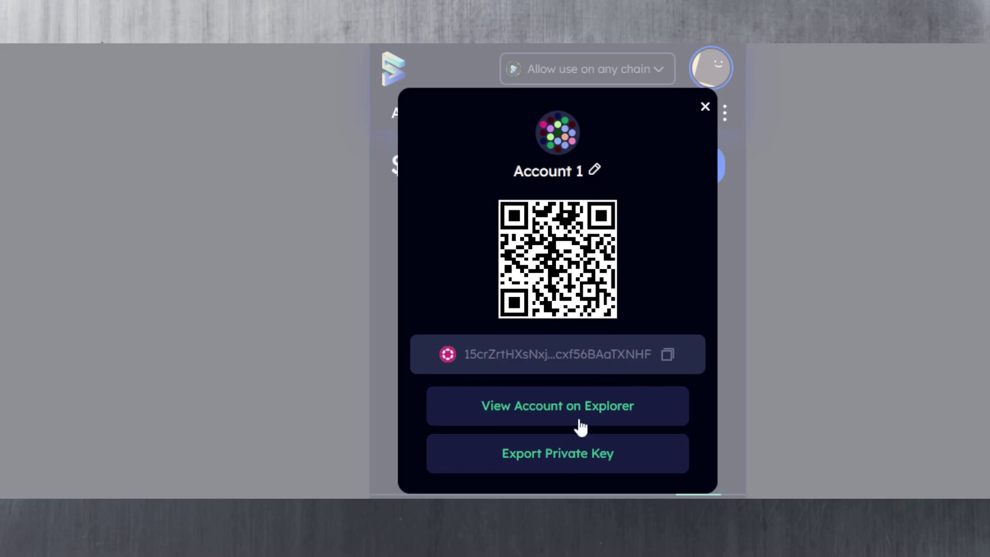
{"action": "left_click", "coordinate": [702, 111]}
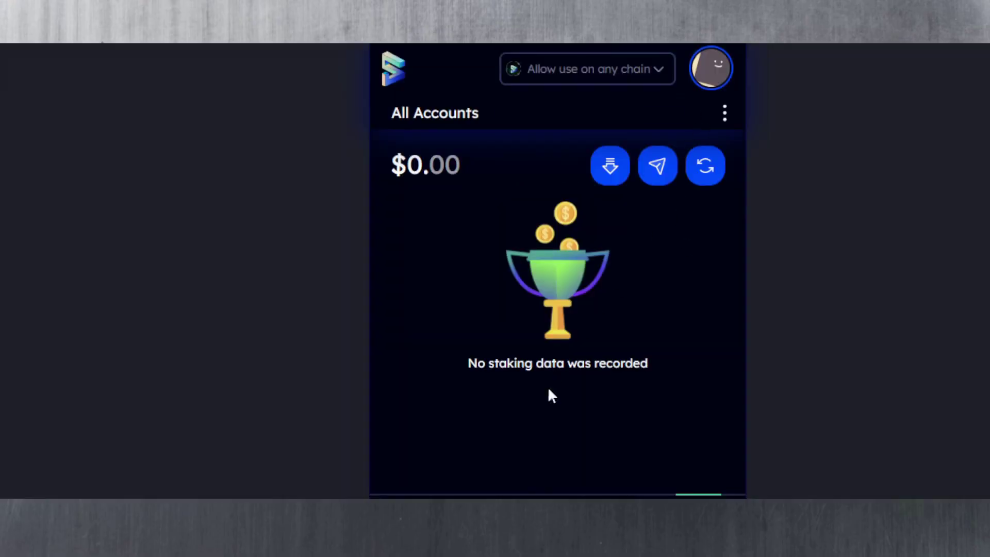